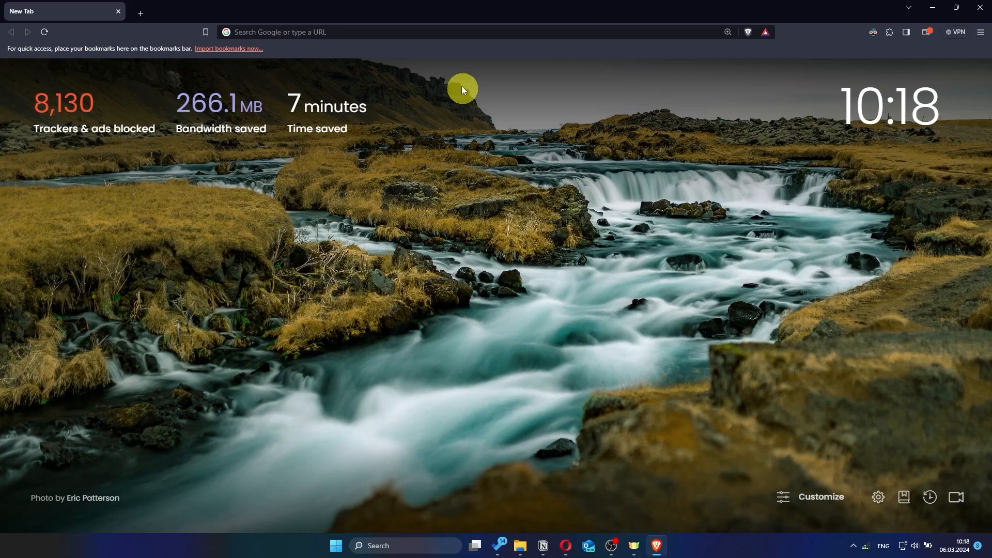
# - Load asusrouter.com in Brave to reach the router's Sign In page
pyautogui.click(456, 39)
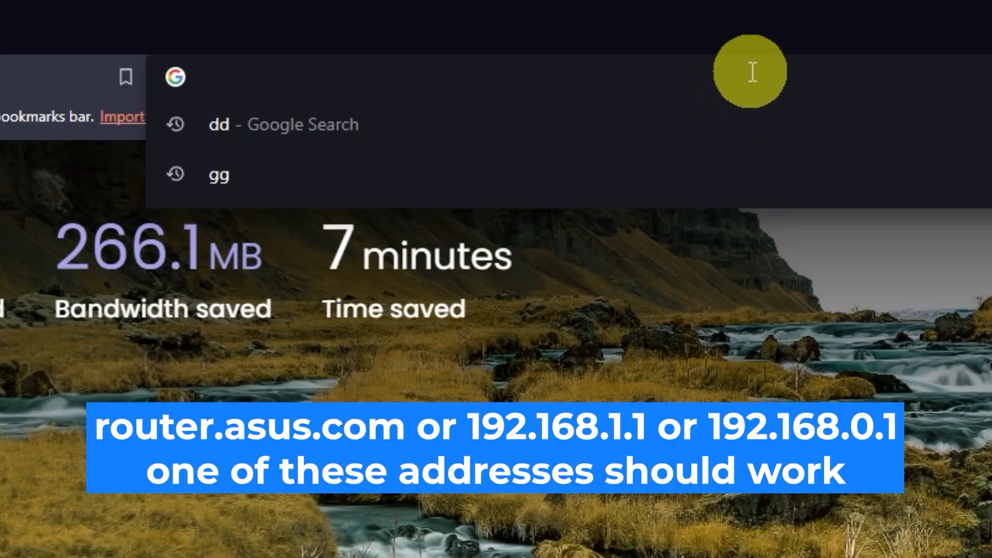
pyautogui.write('asus')
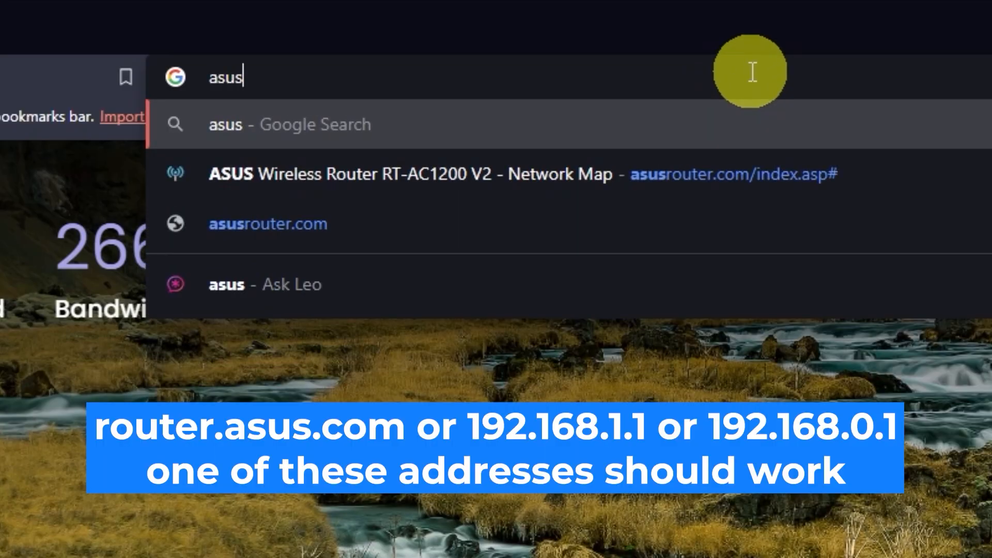
pyautogui.write('router.')
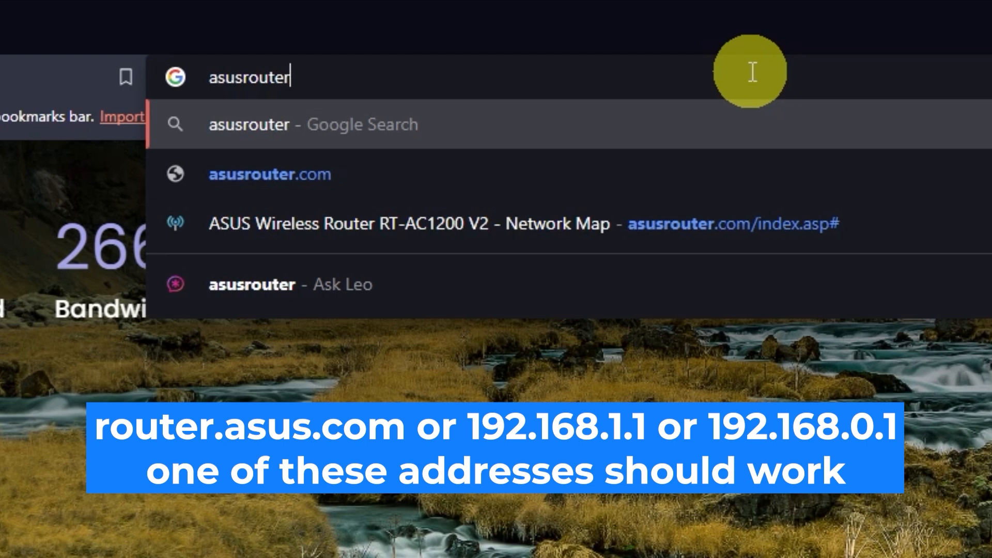
pyautogui.write('com')
pyautogui.press('Return')
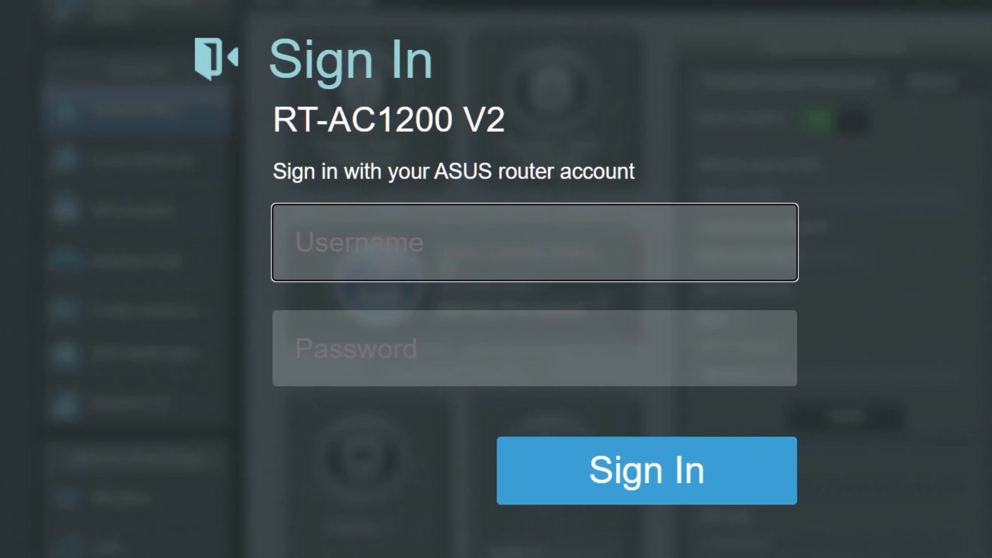
# - Sign in with the default admin username and password, retrying until the login succeeds
pyautogui.write('a')
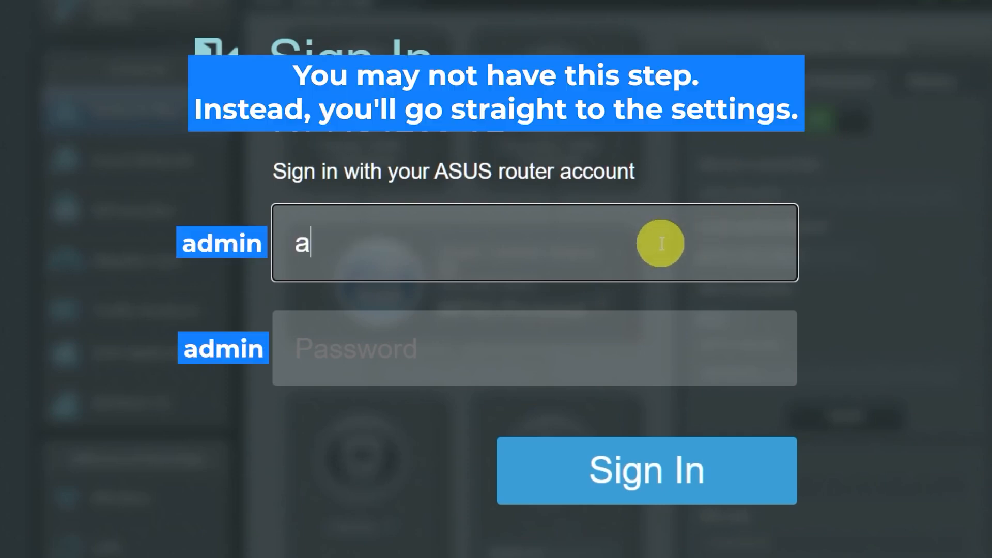
pyautogui.write('dmin')
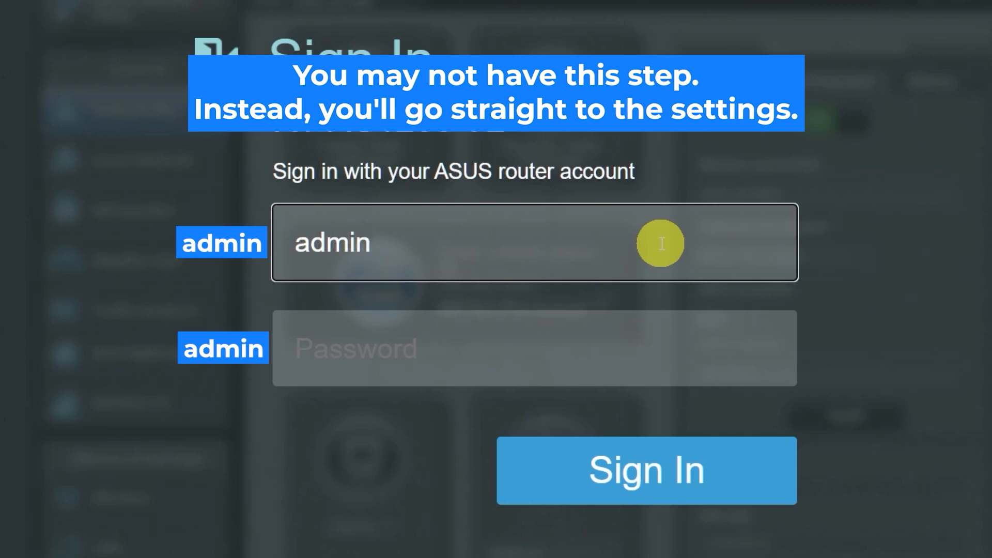
pyautogui.click(620, 352)
pyautogui.write('admin')
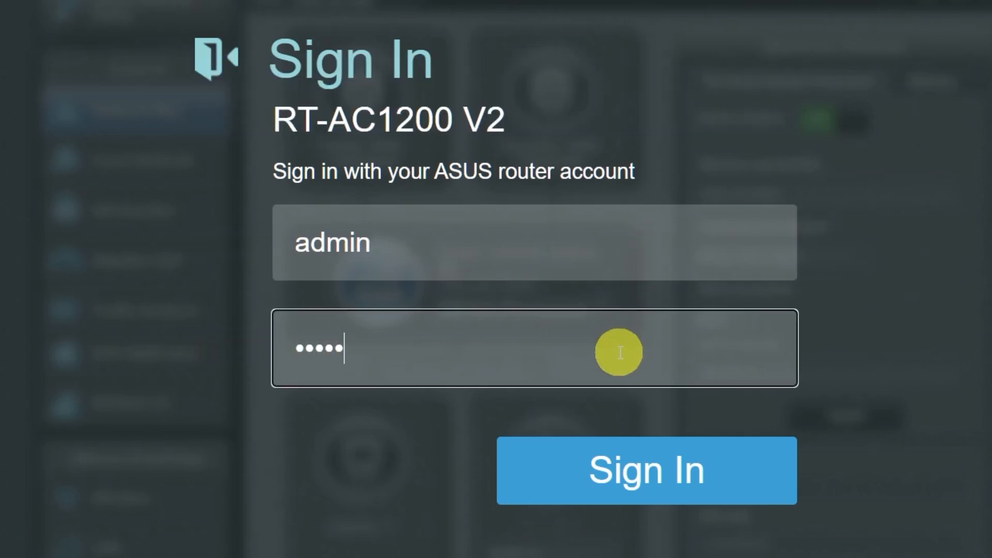
pyautogui.click(635, 470)
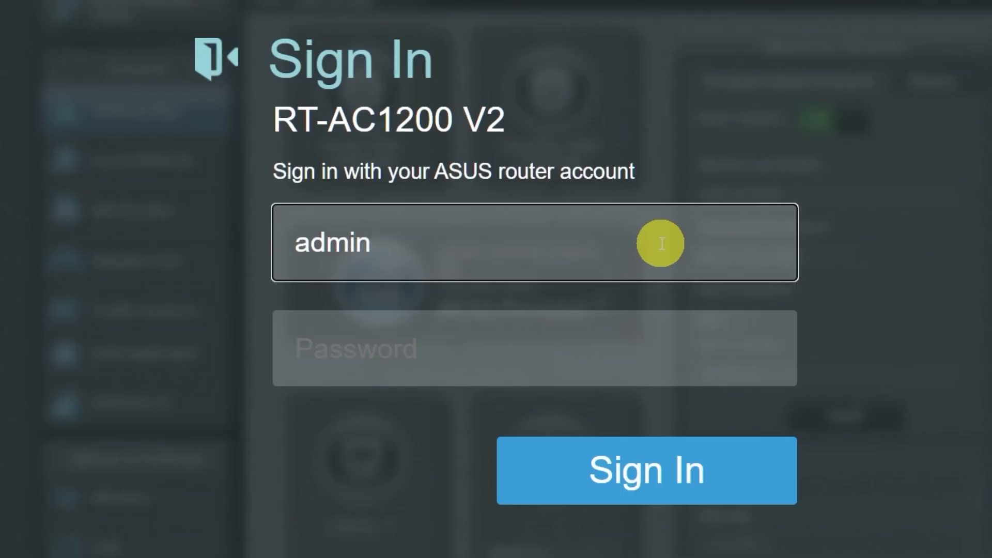
pyautogui.click(620, 350)
pyautogui.write('admin')
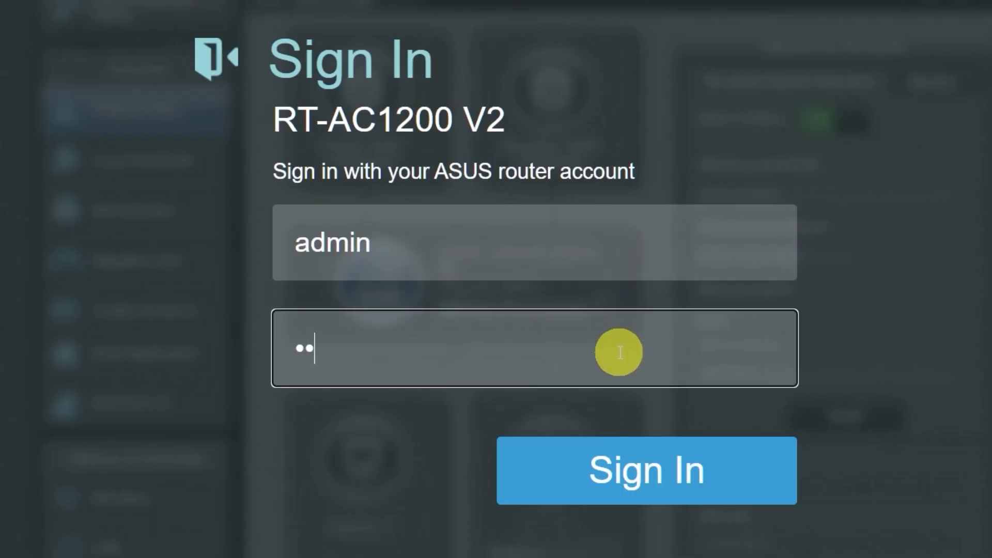
pyautogui.click(637, 465)
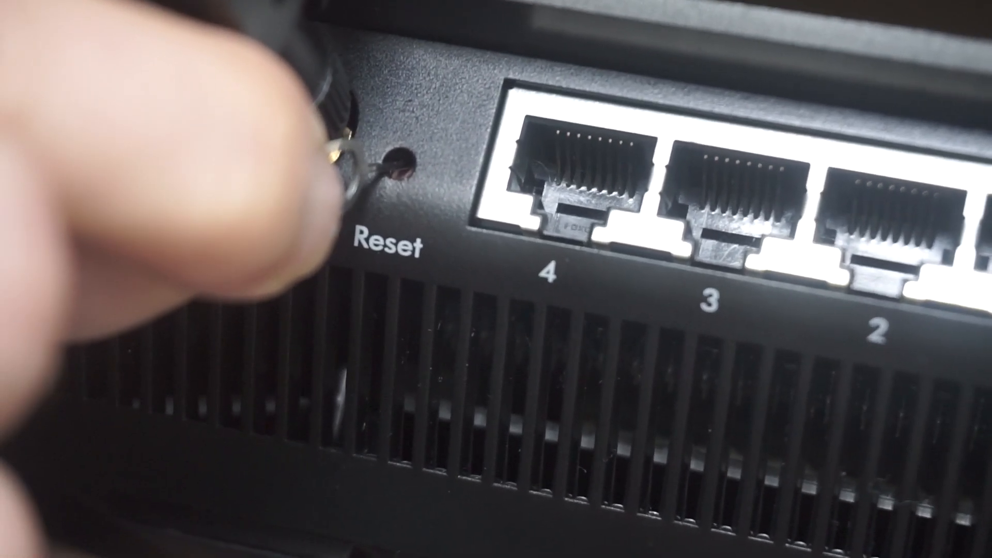
pyautogui.write('a')
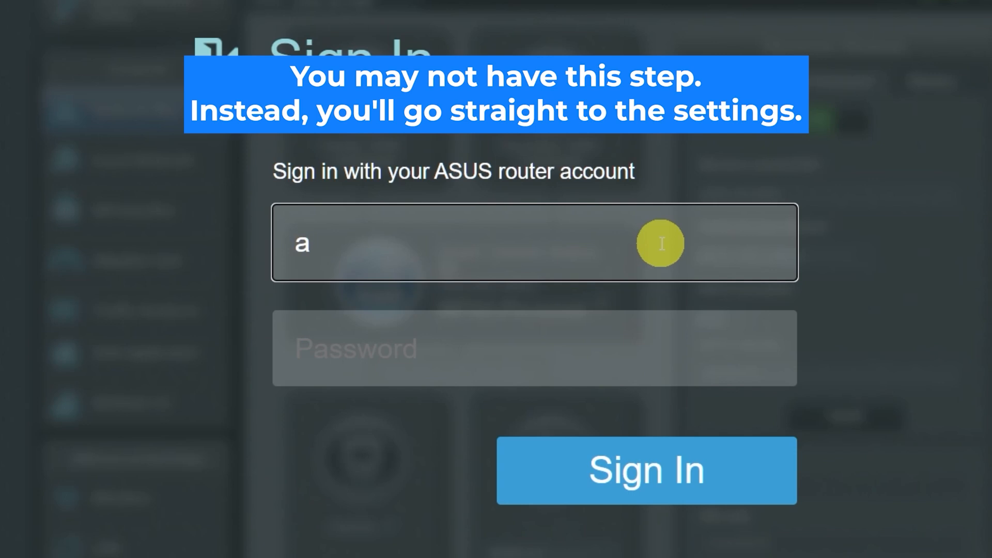
pyautogui.write('dmin')
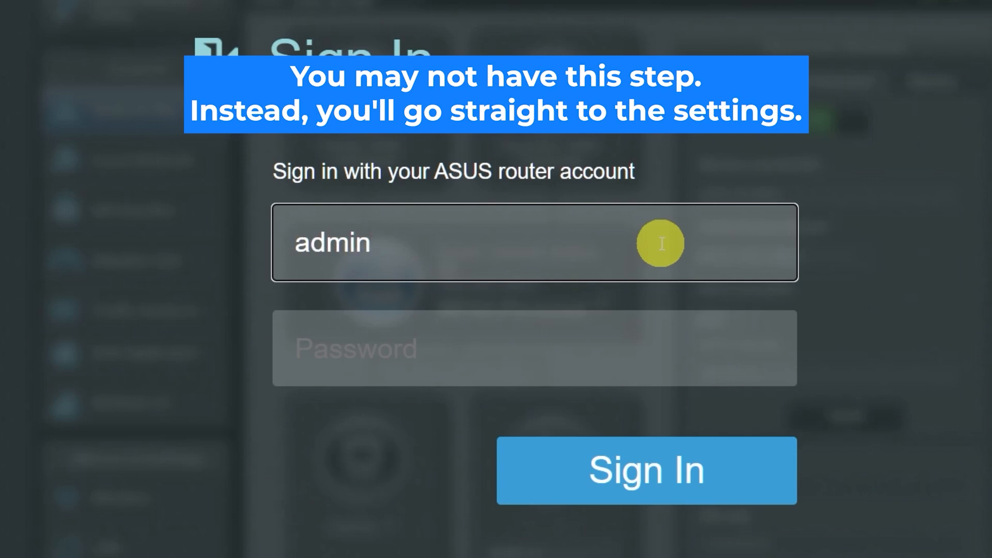
pyautogui.click(619, 352)
pyautogui.write('admin')
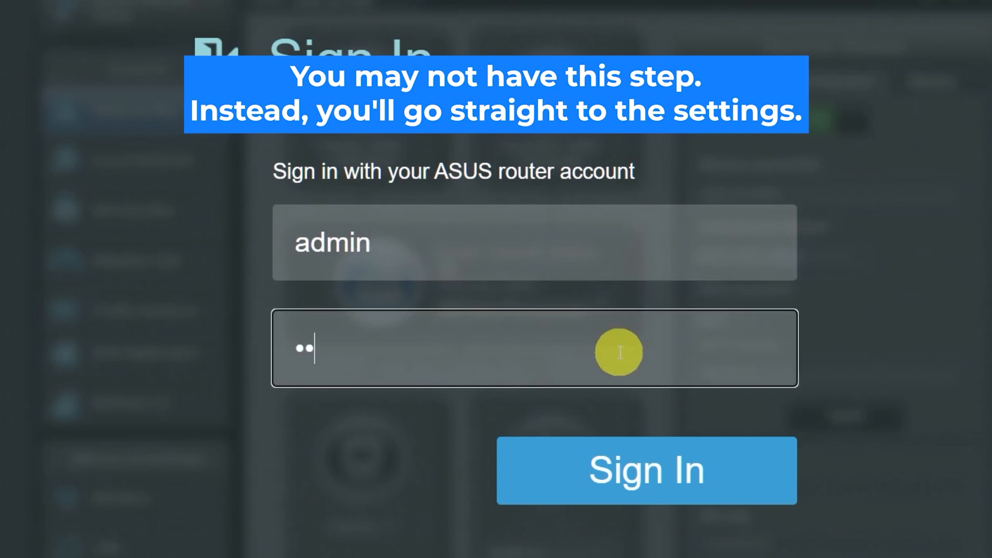
pyautogui.click(636, 465)
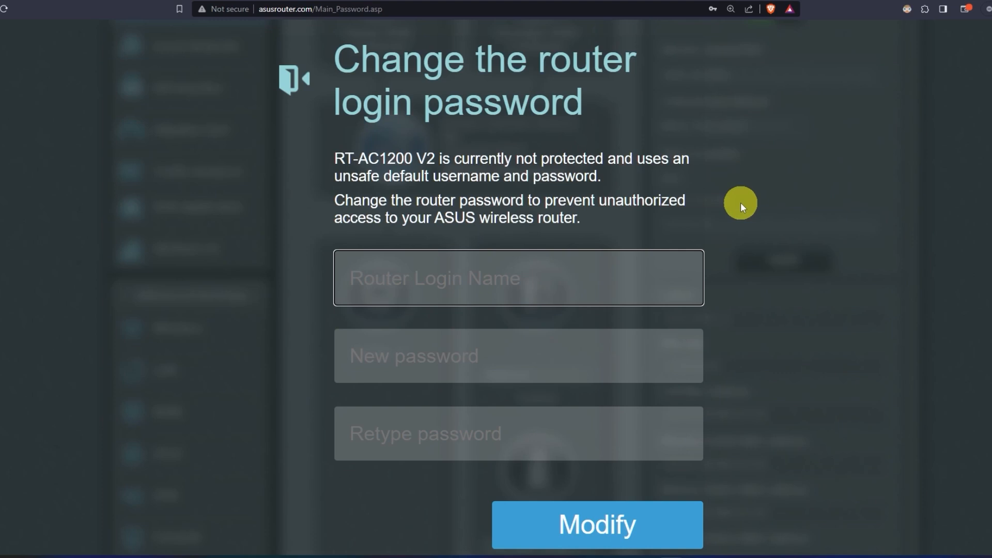
# - Set a new router login name and password, confirm the password, and apply with Modify
pyautogui.write('asus')
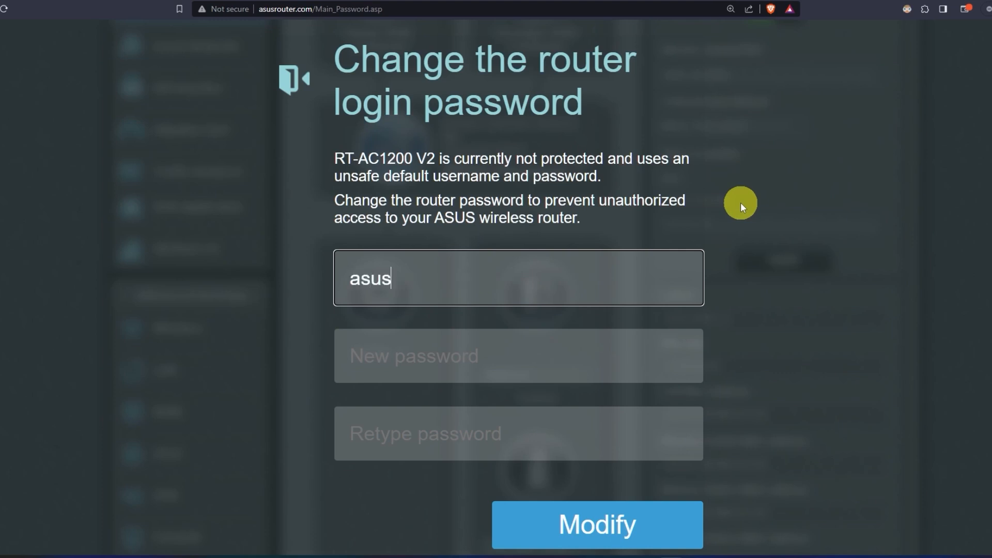
pyautogui.click(539, 354)
pyautogui.write('••••••••••')
pyautogui.click(534, 439)
pyautogui.write('••••••••••')
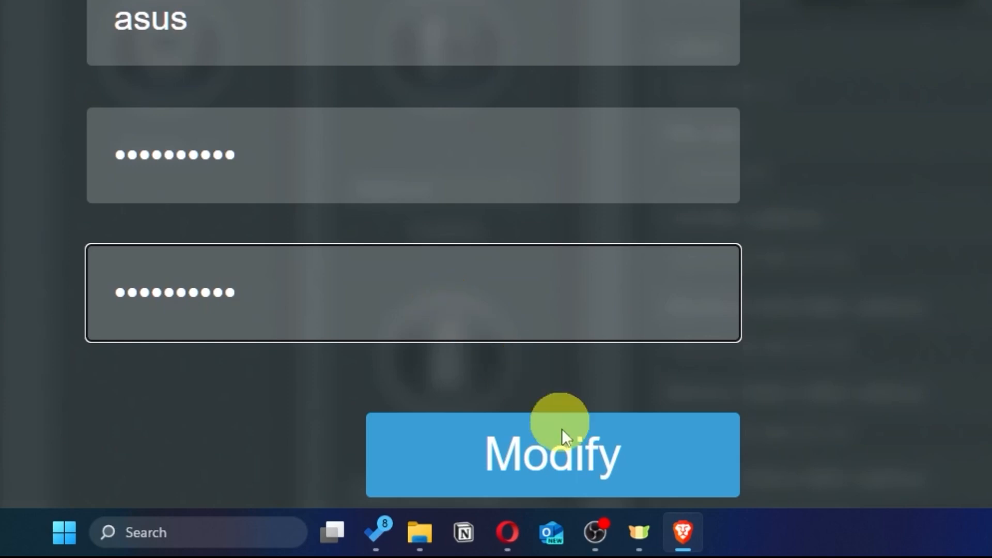
pyautogui.click(635, 466)
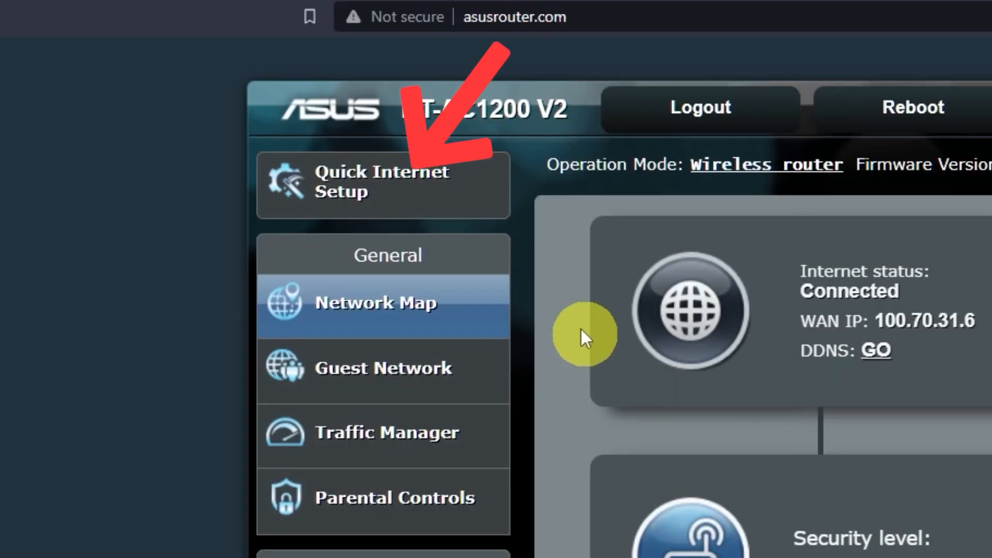
# - Start the quick internet setup wizard and stop reusing the previous wireless security settings
pyautogui.click(441, 206)
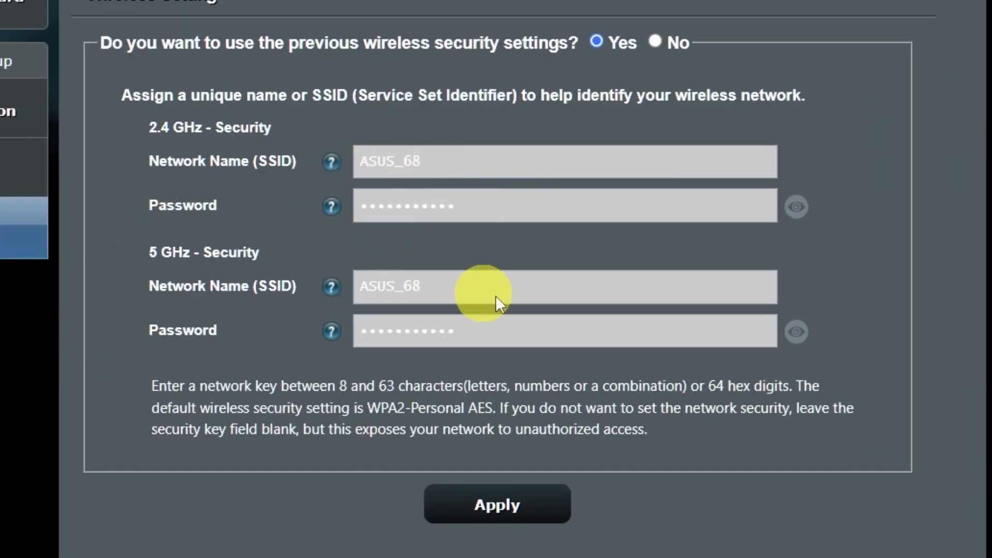
pyautogui.click(803, 333)
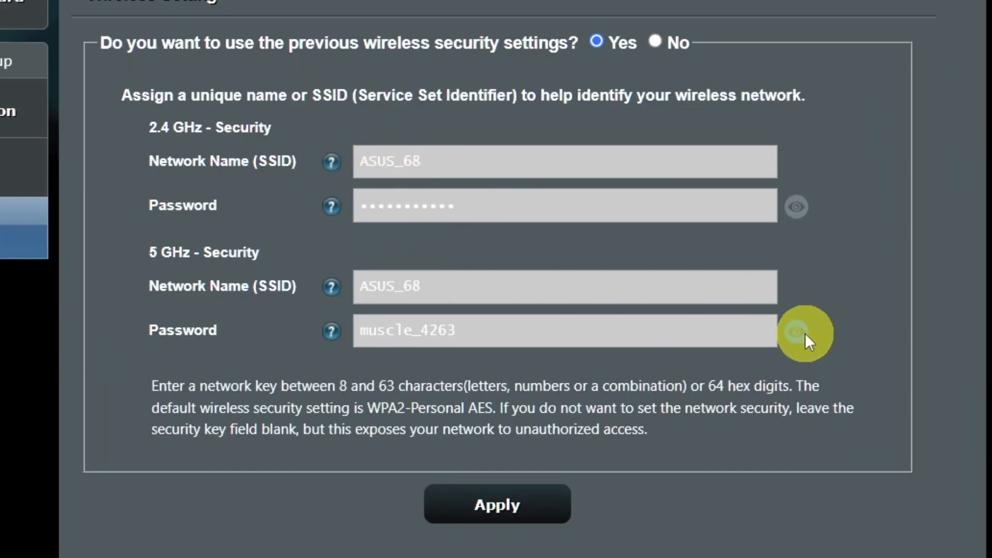
pyautogui.click(792, 215)
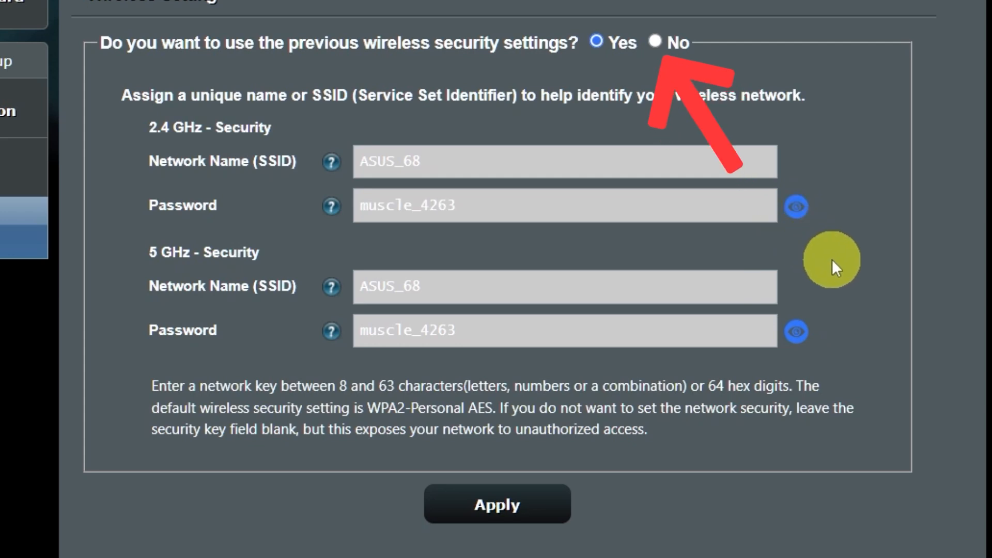
pyautogui.click(657, 43)
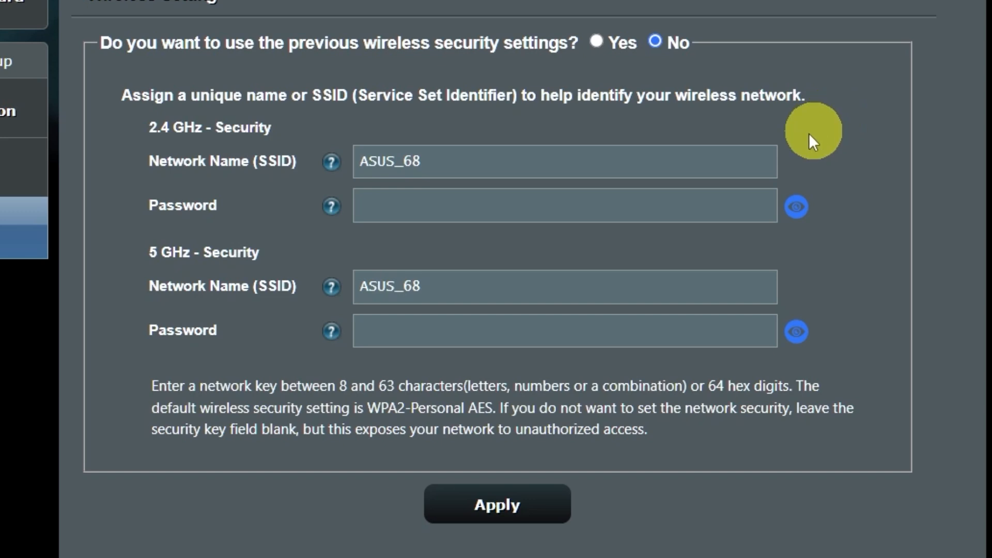
# - Give ASUS_68 a new Wi-Fi password, accept the weak-password warning and complete setup
pyautogui.click(591, 209)
pyautogui.write('1234567')
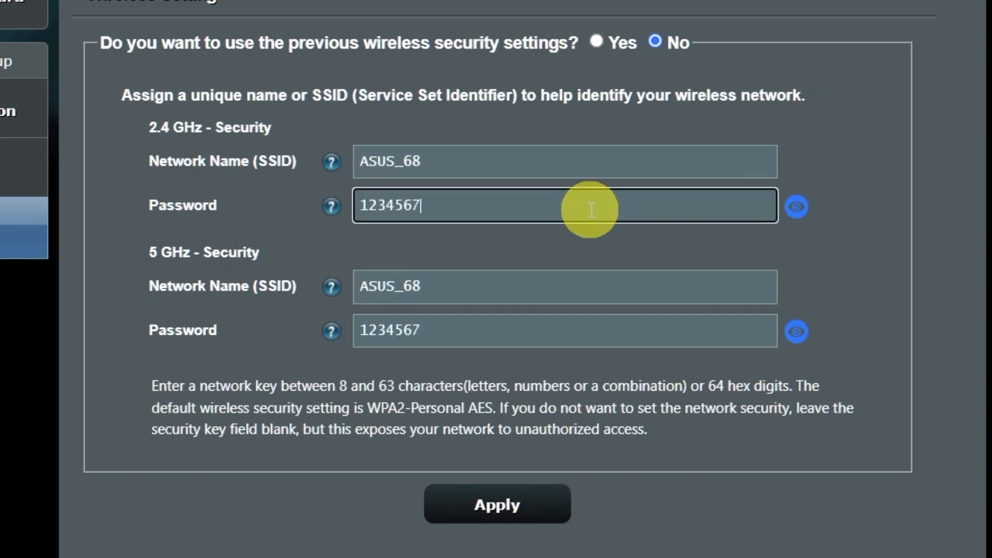
pyautogui.write('89')
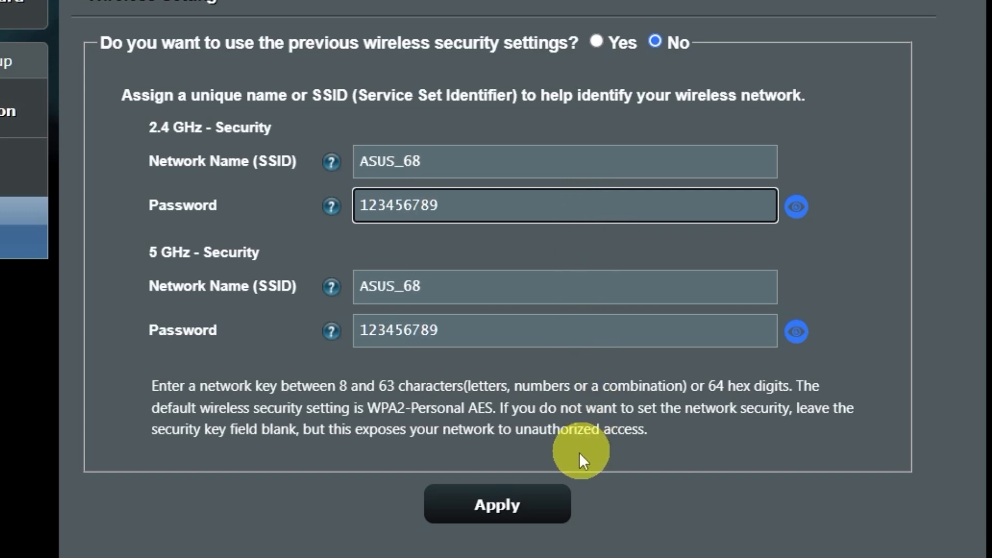
pyautogui.click(522, 507)
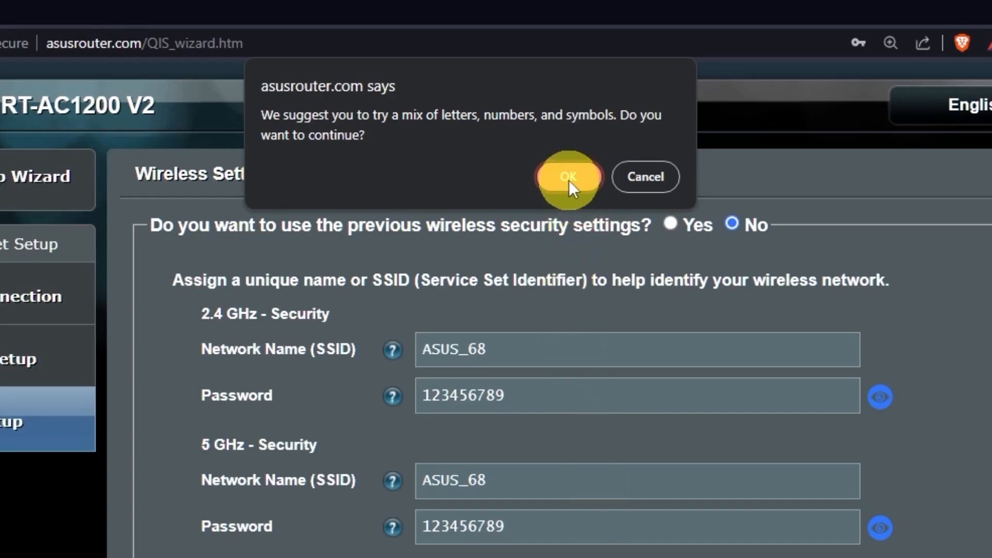
pyautogui.click(585, 178)
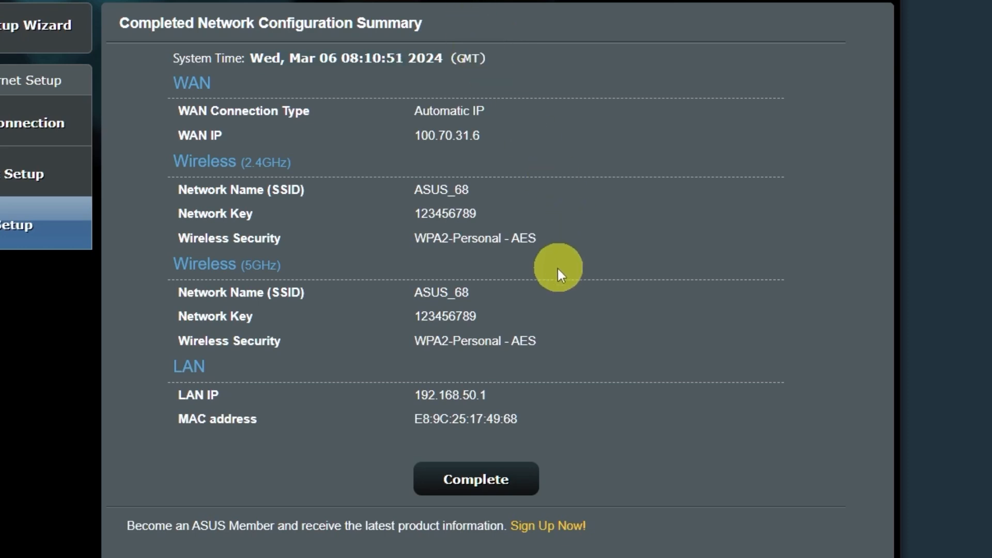
pyautogui.click(491, 478)
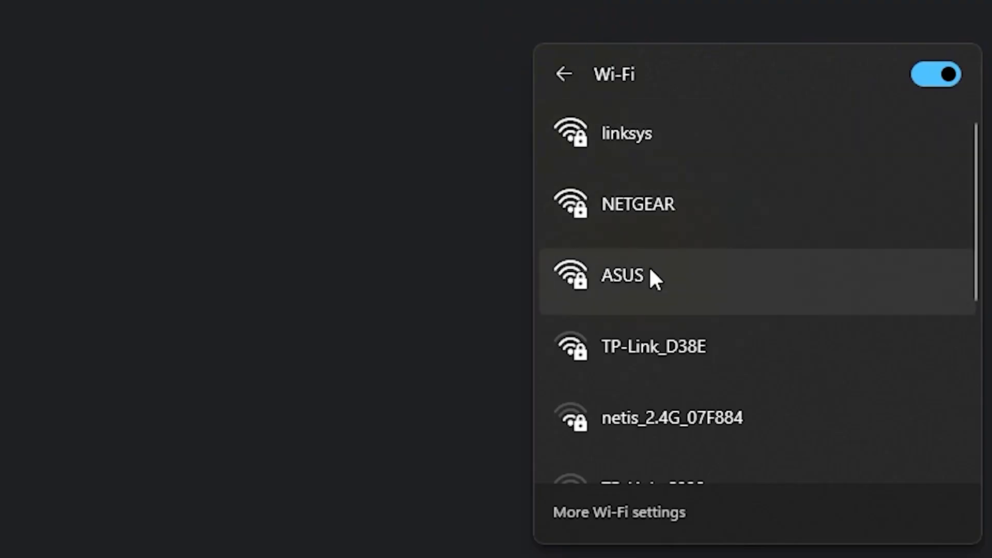
# - Join the ASUS Wi-Fi network from the Windows flyout using its network security key
pyautogui.click(649, 268)
pyautogui.click(829, 387)
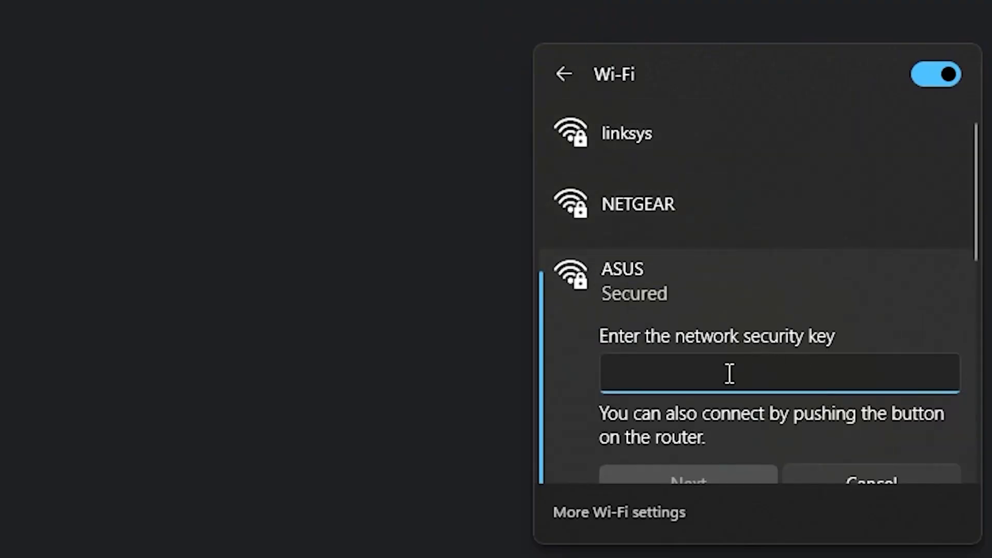
pyautogui.write('•••••••••')
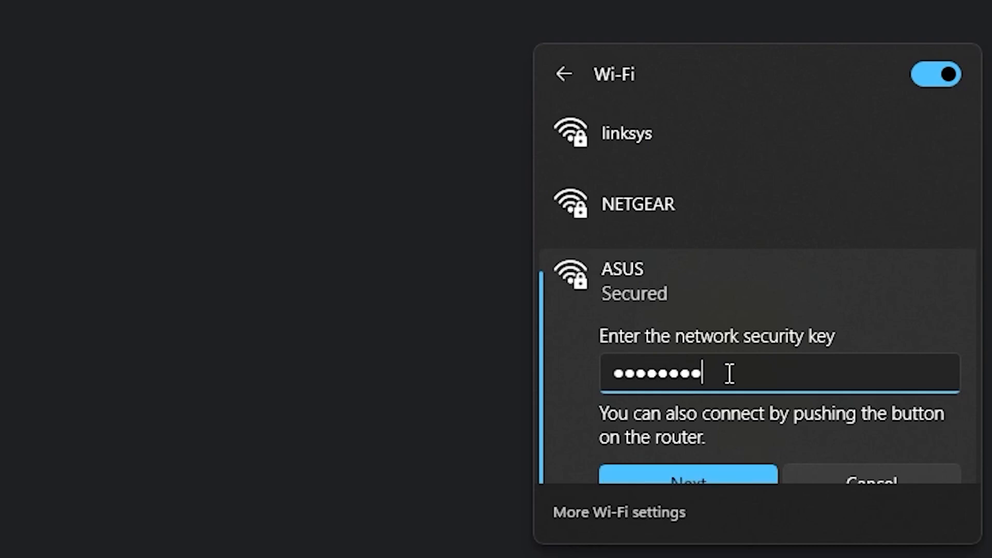
pyautogui.click(706, 470)
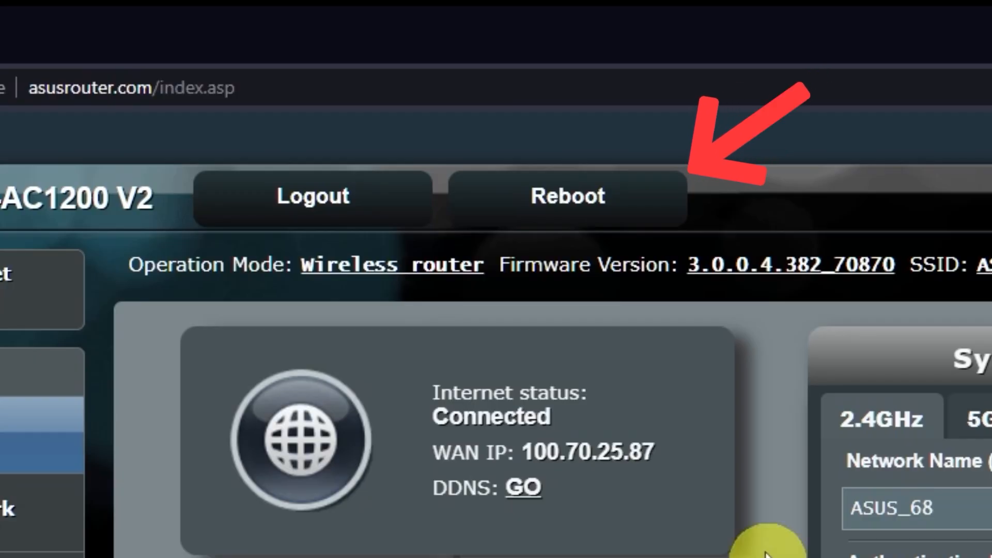
# - Reboot the router from the top bar and confirm the restart
pyautogui.click(607, 214)
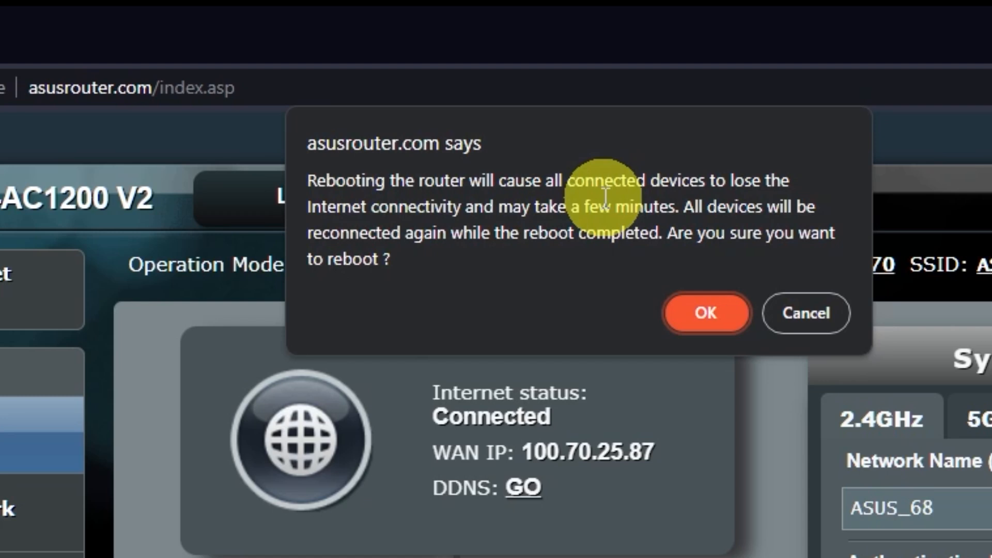
pyautogui.click(710, 318)
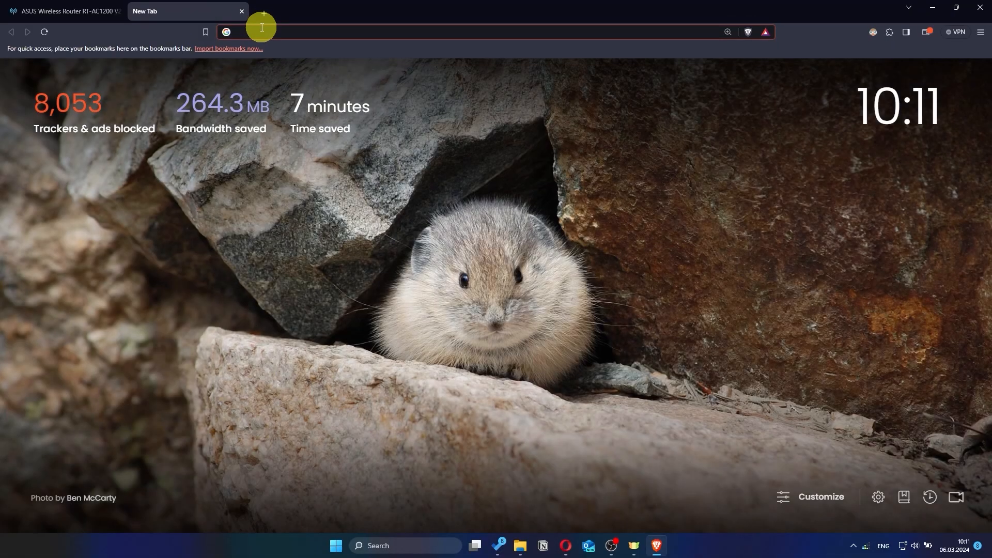
# - Reopen the router page and sign in with the new login name and password
pyautogui.write('gg')
pyautogui.press('Return')
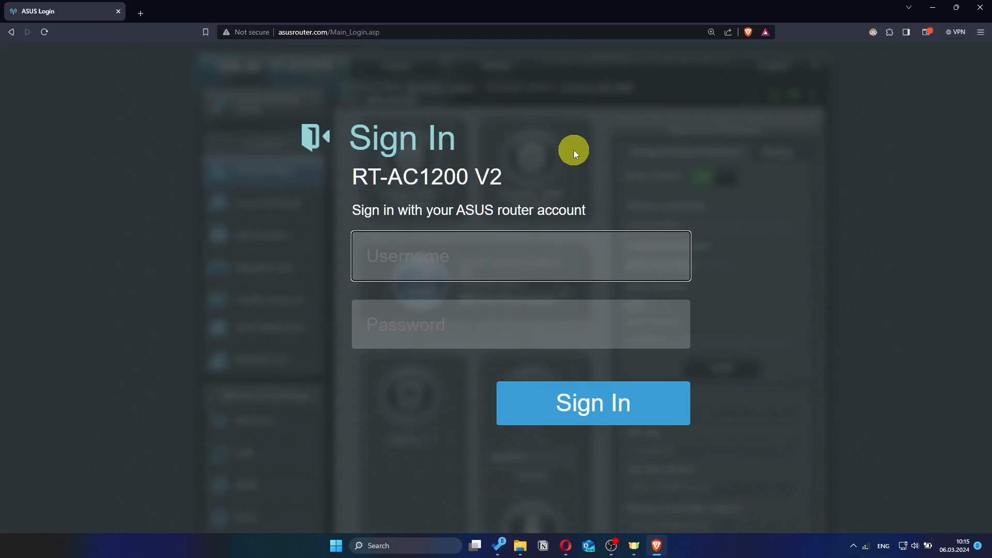
pyautogui.write('a')
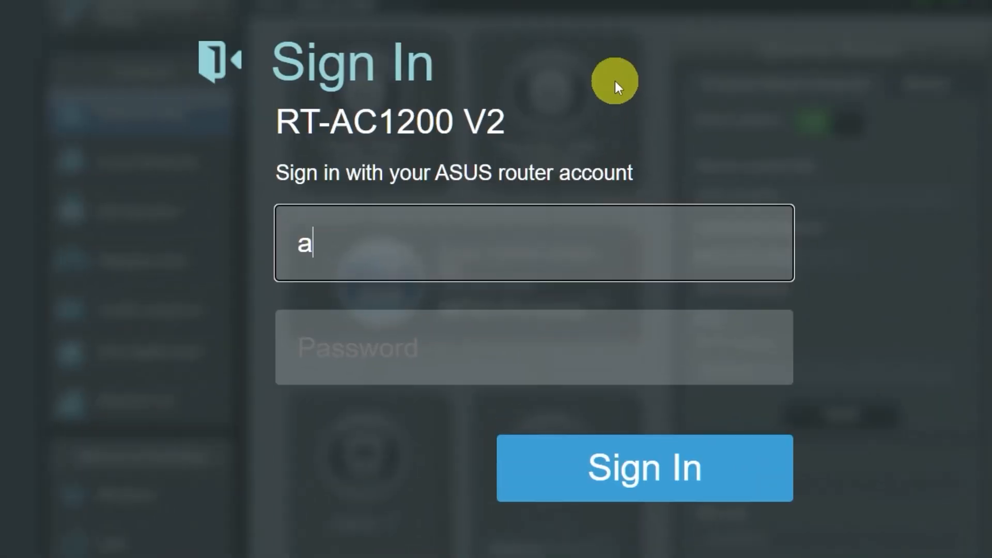
pyautogui.write('sus')
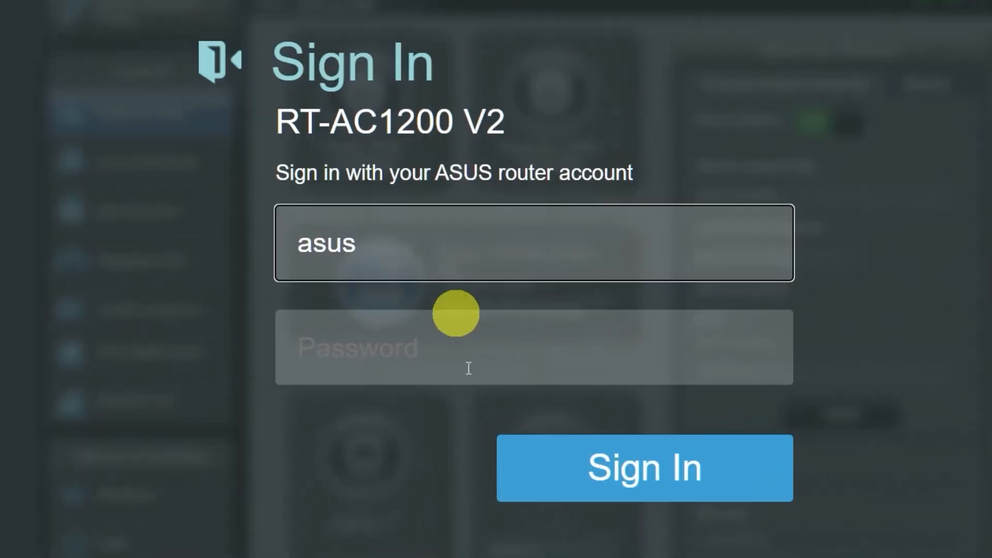
pyautogui.click(515, 361)
pyautogui.write('admin')
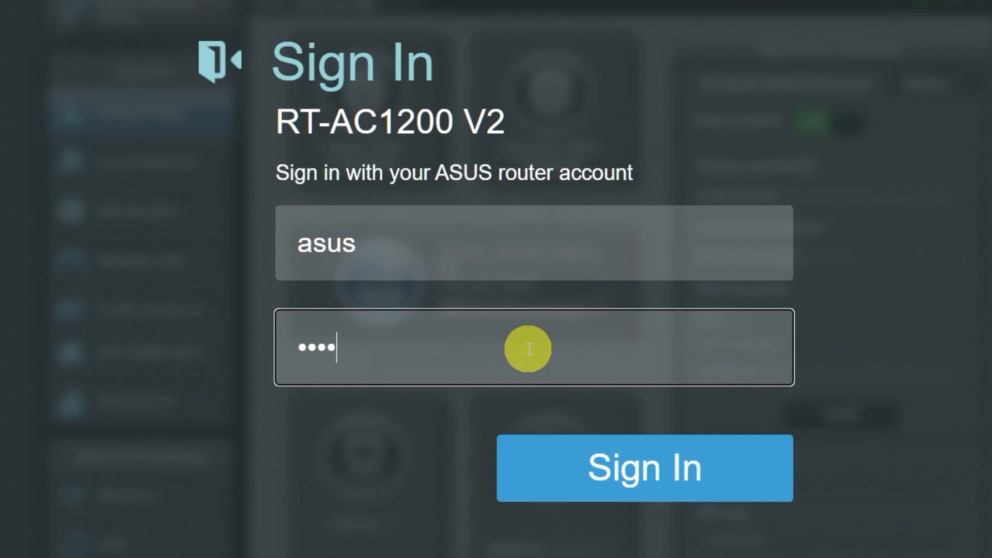
pyautogui.write('12345')
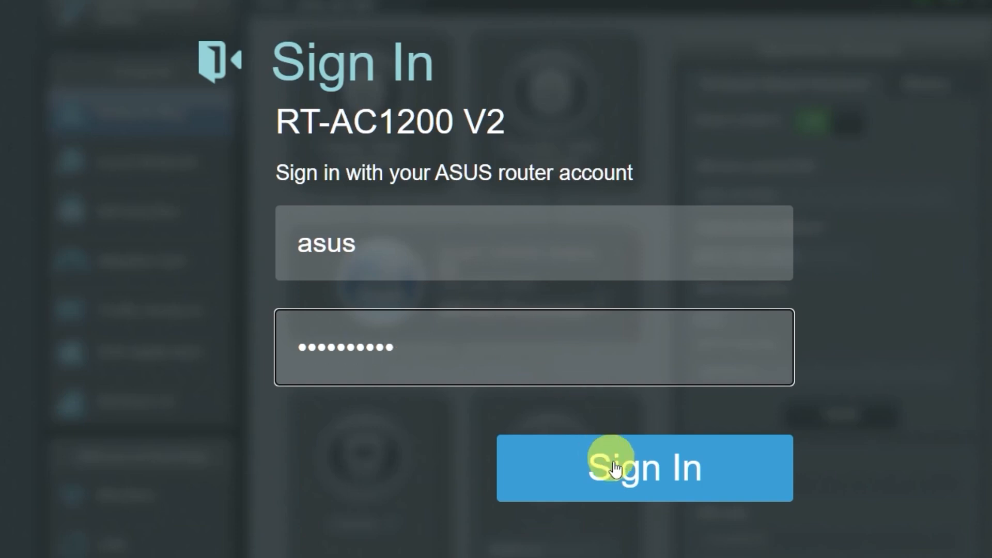
pyautogui.click(627, 478)
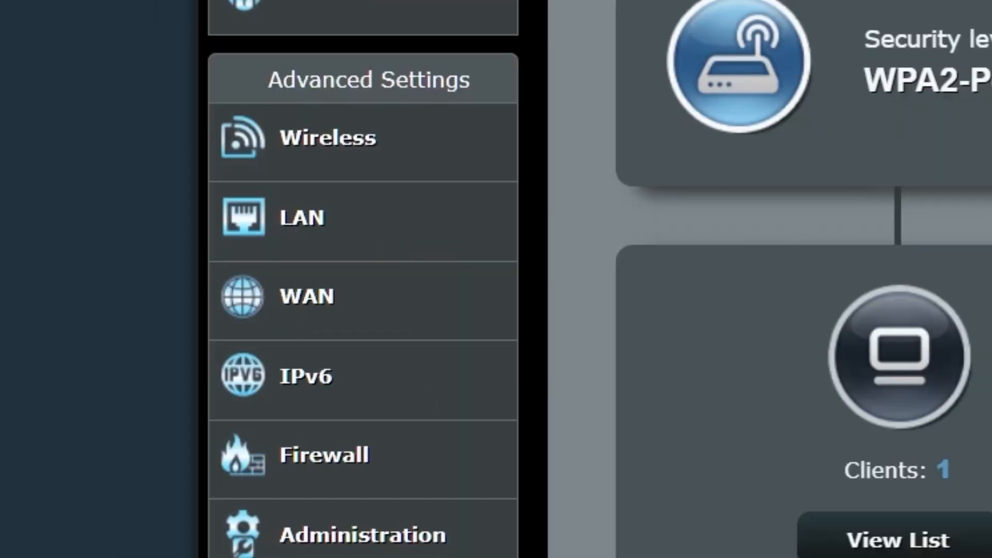
# - In Advanced Settings > WAN, apply MAC Clone with this PC's address, then confirm a reboot
pyautogui.click(409, 305)
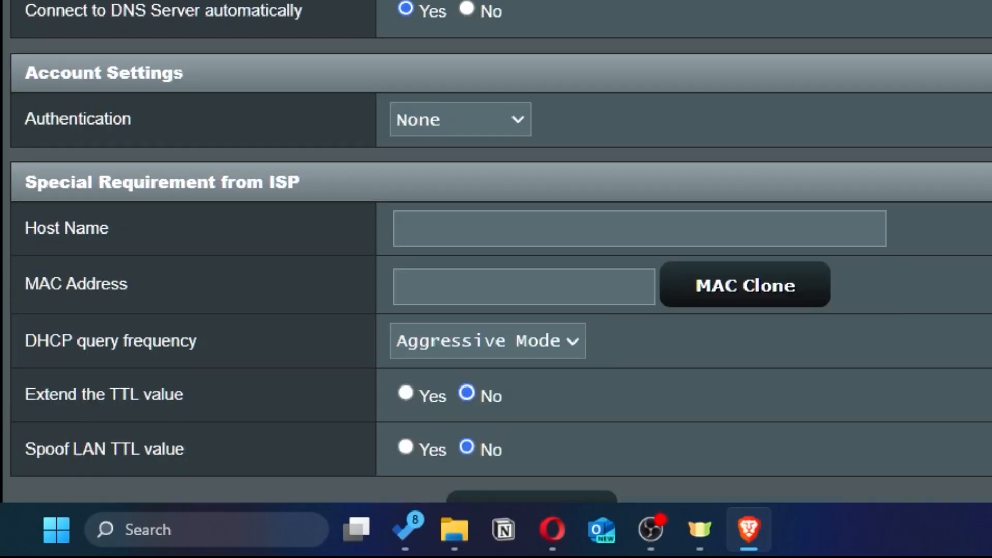
pyautogui.scroll(-3, 686, 194)
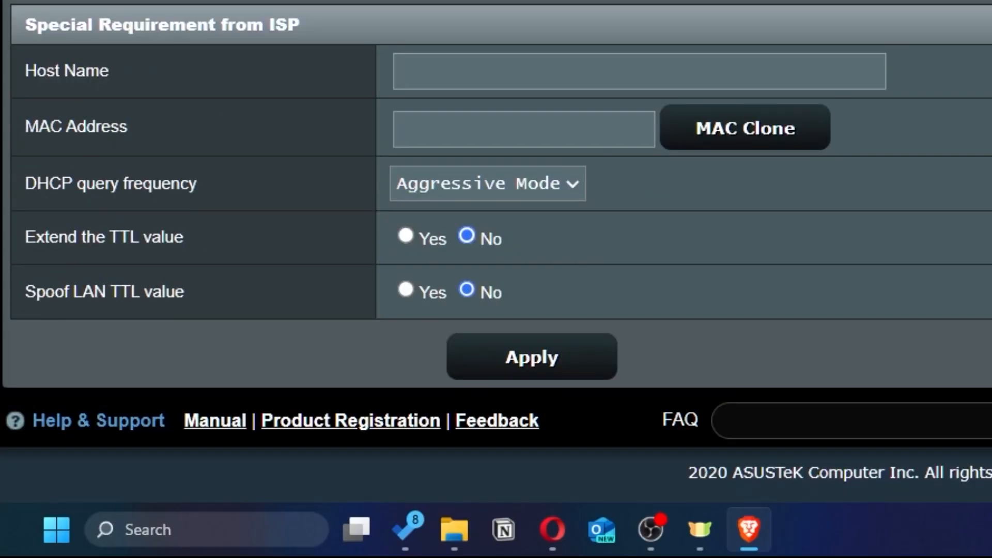
pyautogui.click(805, 145)
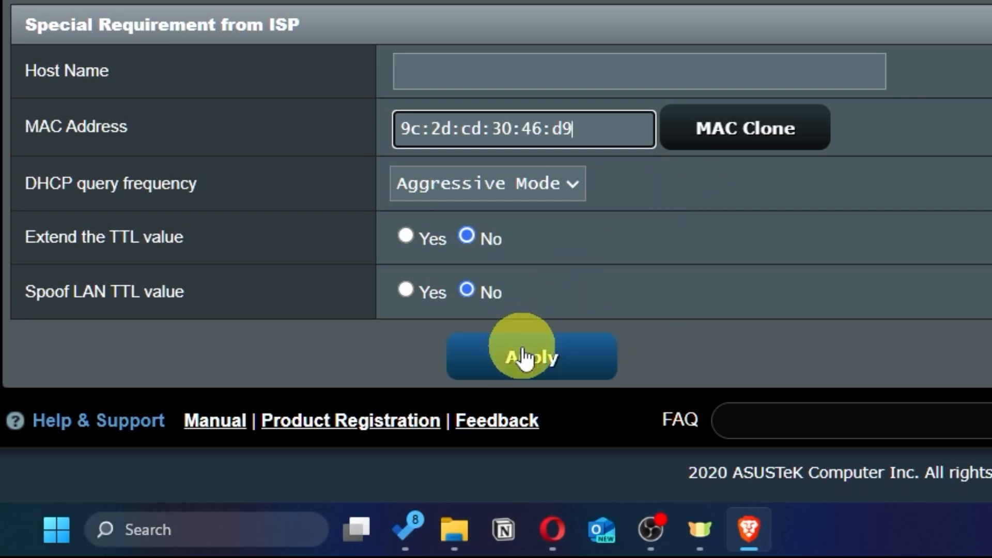
pyautogui.click(574, 373)
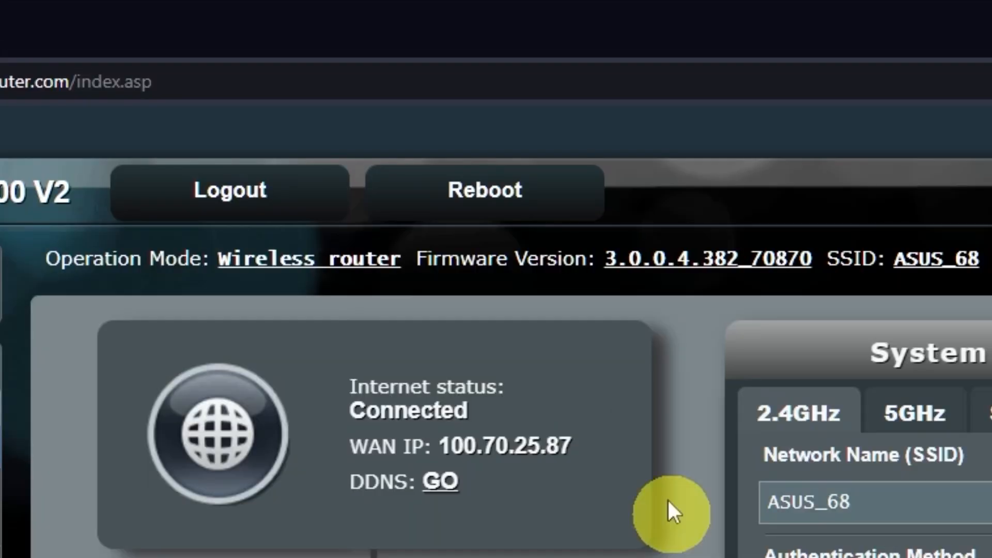
pyautogui.click(522, 198)
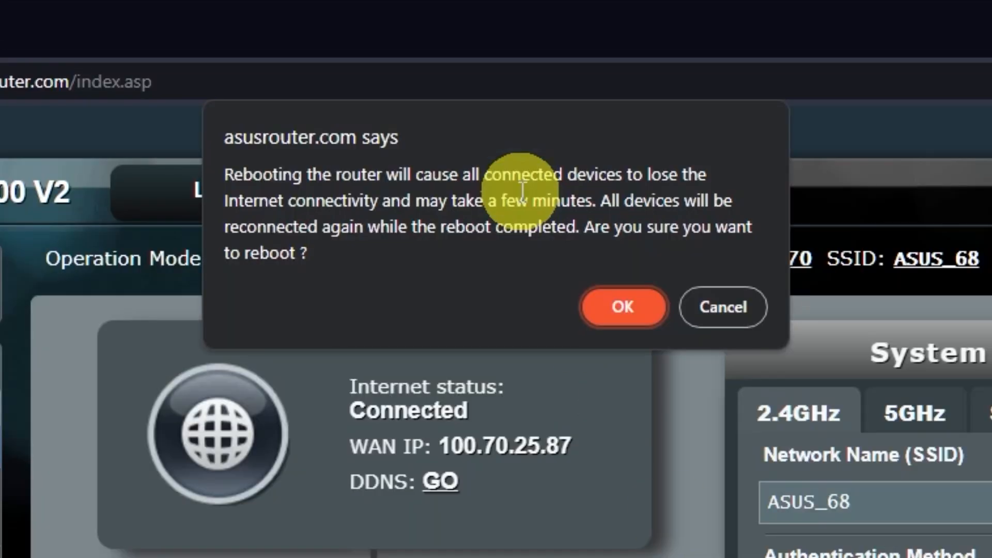
pyautogui.click(627, 310)
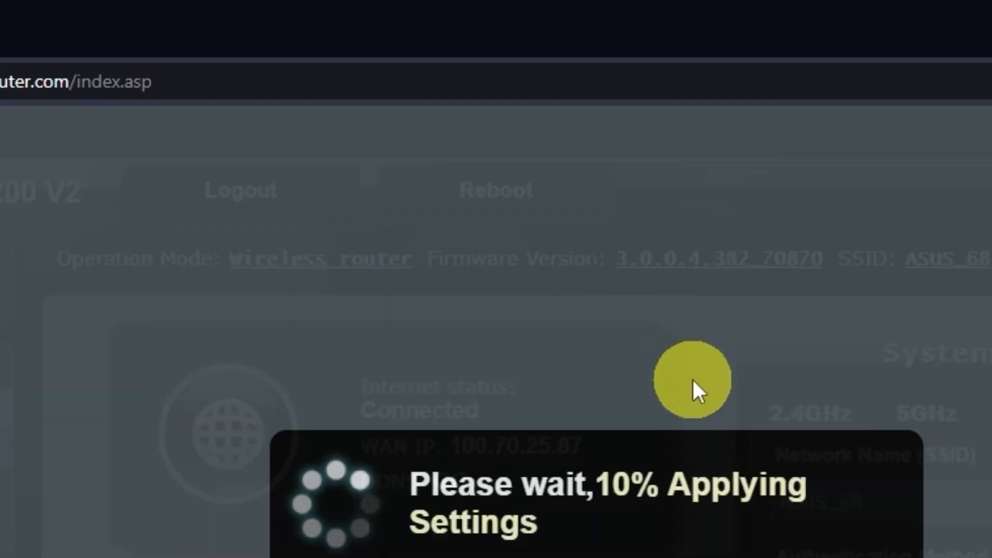